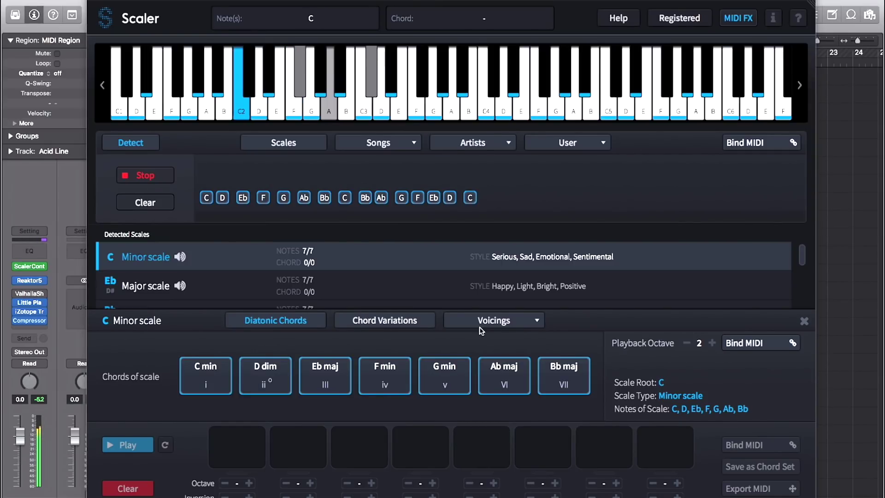
Hide the chord panel, reopen the C Minor scale's chords, then close the Scaler window.
click(804, 321)
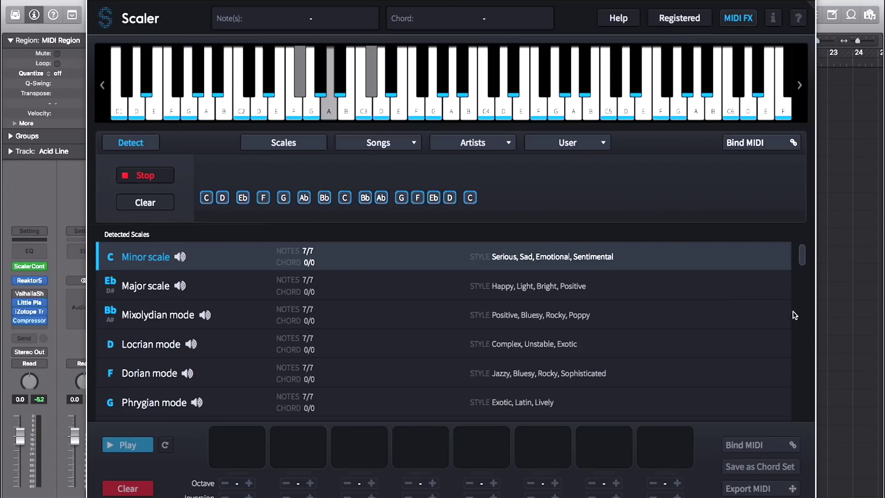
click(182, 255)
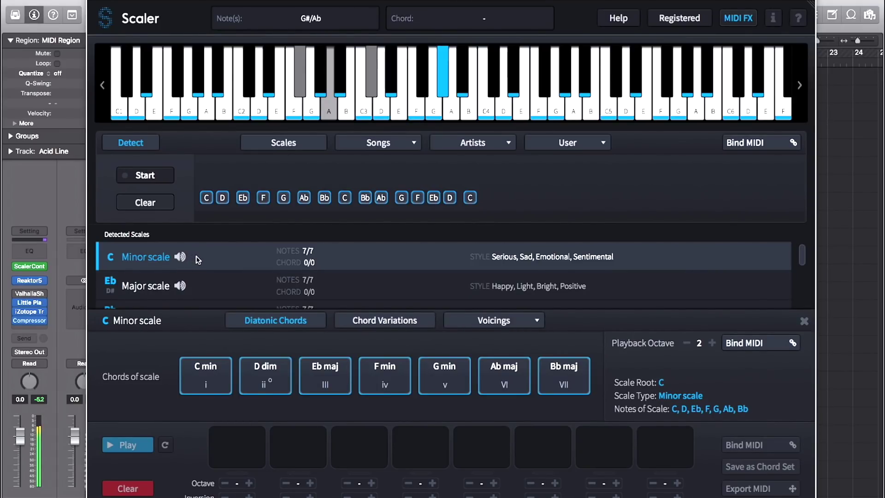
click(179, 1)
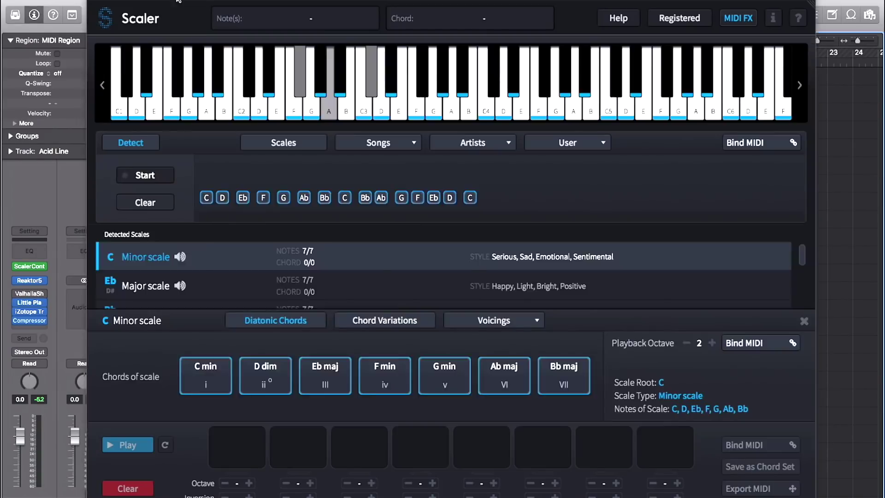
Reopen Scaler on the Acid Line track and start note detection.
click(145, 176)
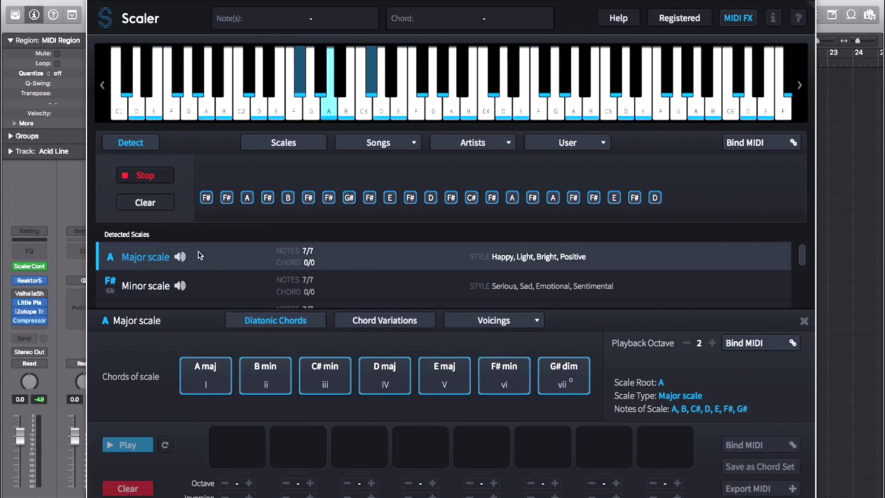
Show F# Minor's diatonic chords, then restart detection for the Chords track progression.
click(195, 287)
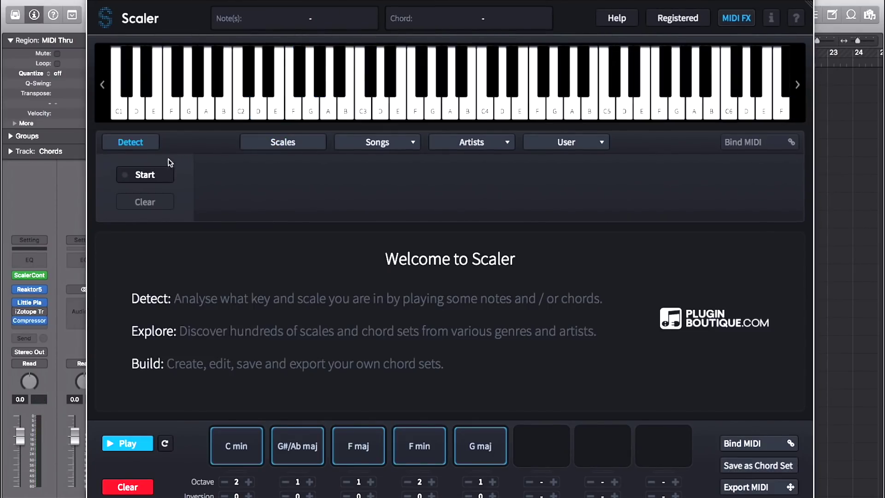
click(148, 174)
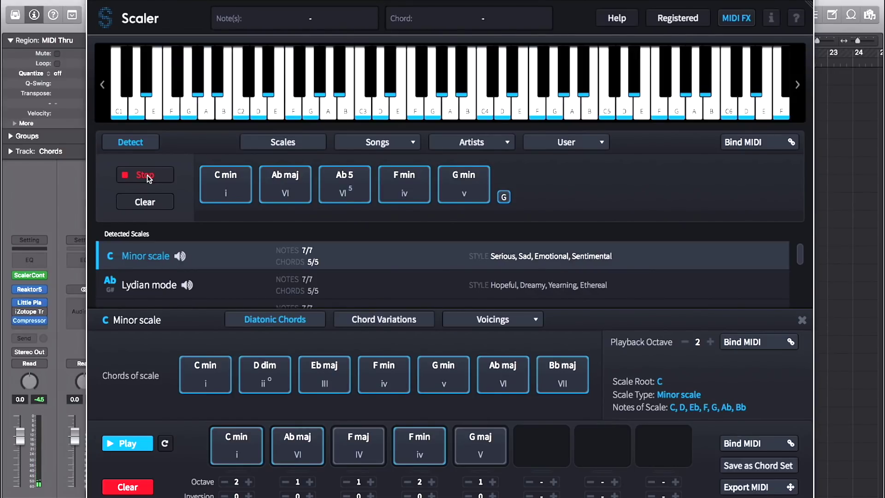
Clear the detected C min, Ab maj, Ab5, F min and G min chords and scales.
click(168, 205)
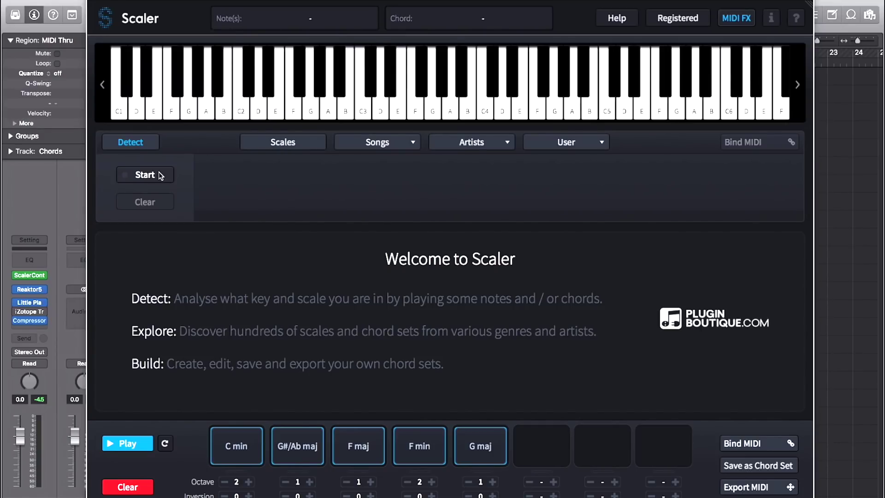
Start a fresh detection for the C min, Ab maj, F maj, G maj progression.
click(159, 175)
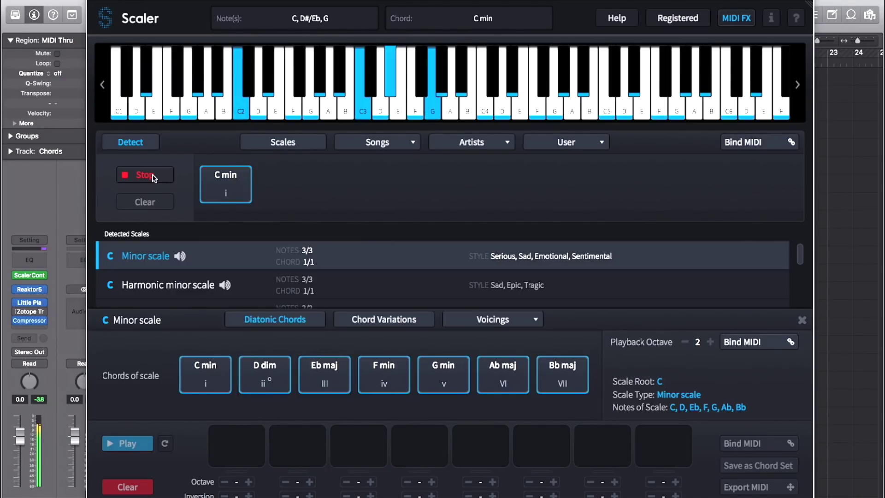